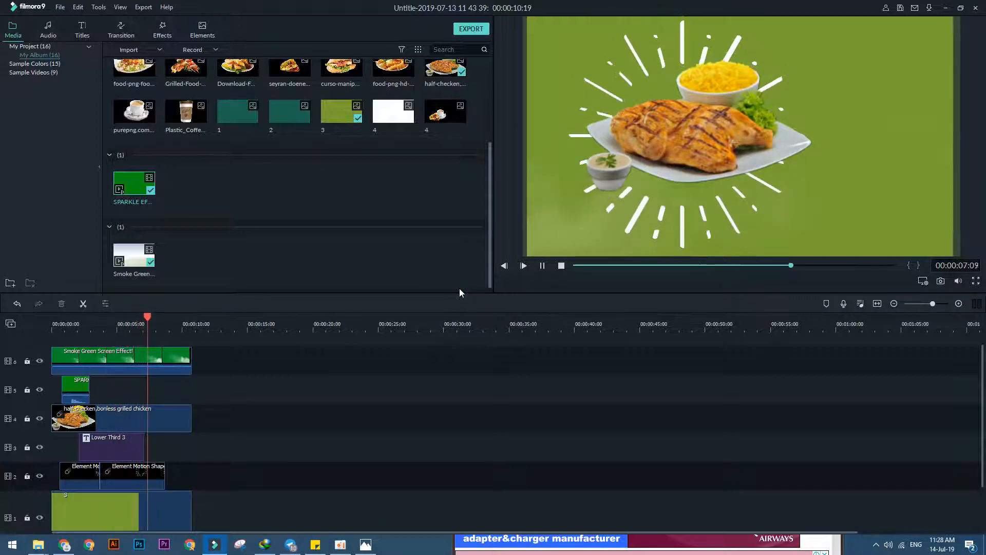
Add the Lower Third 13 title on a new track above the smoke clip, aligned with the start of the Lower Third 3 clip.
key(space)
drag(156, 317, 108, 317)
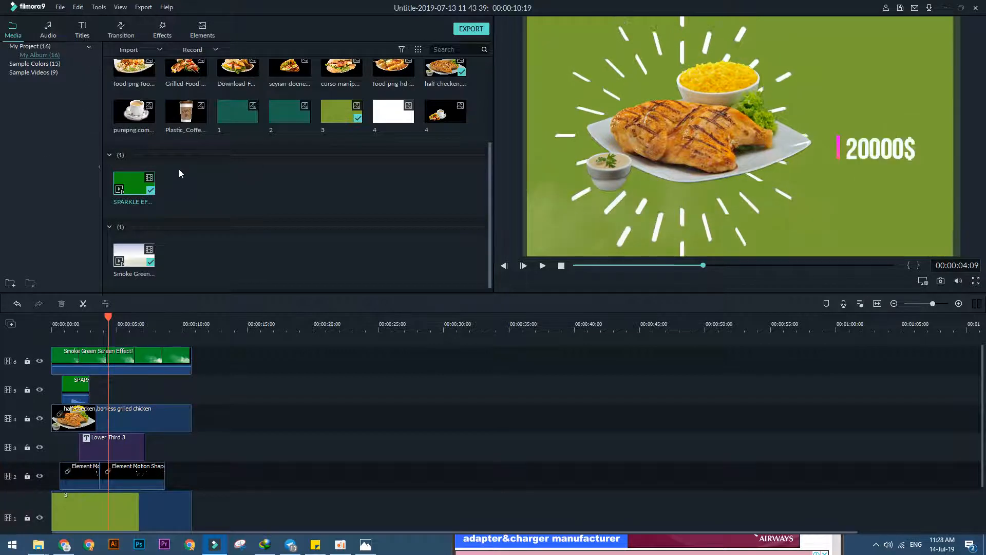
click(82, 30)
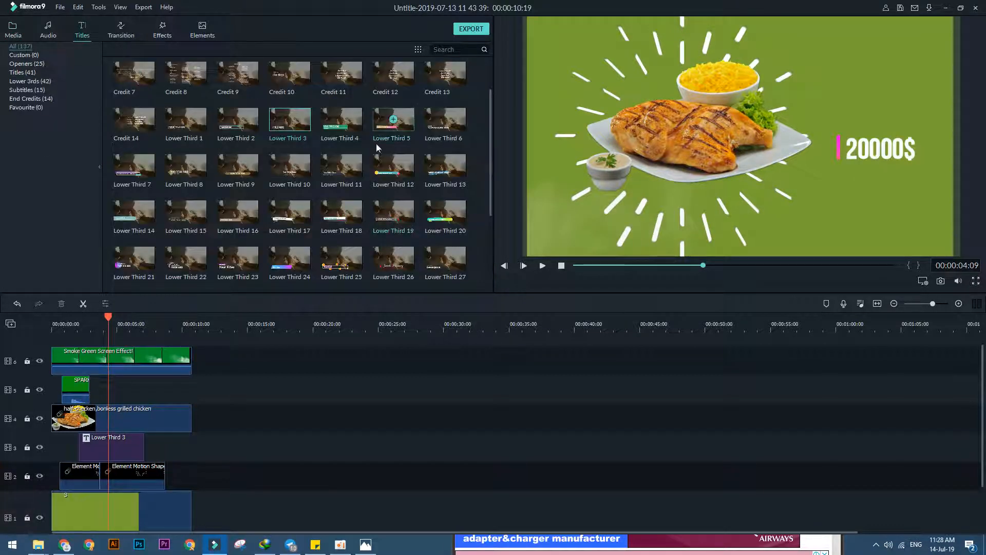
scroll(373, 161, up, 1)
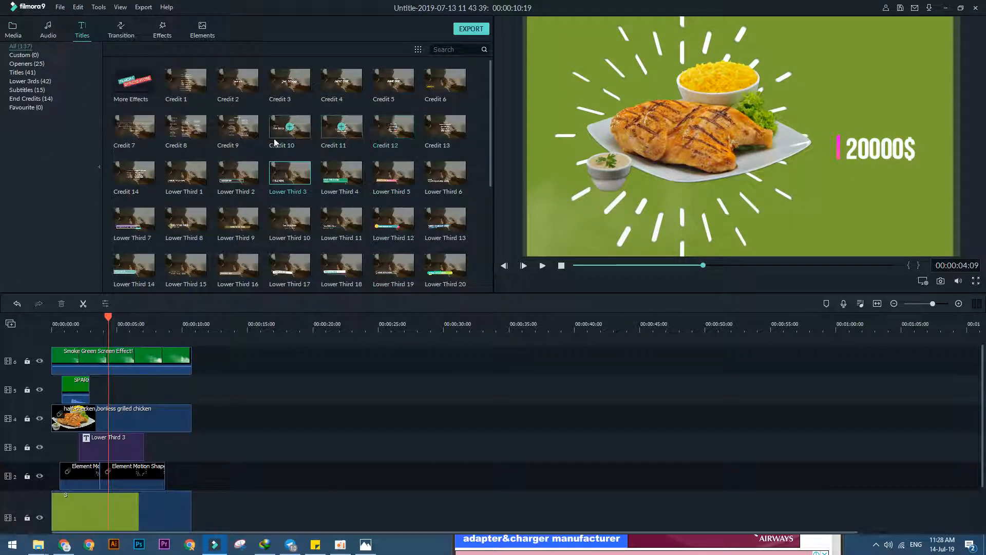
scroll(173, 210, down, 7)
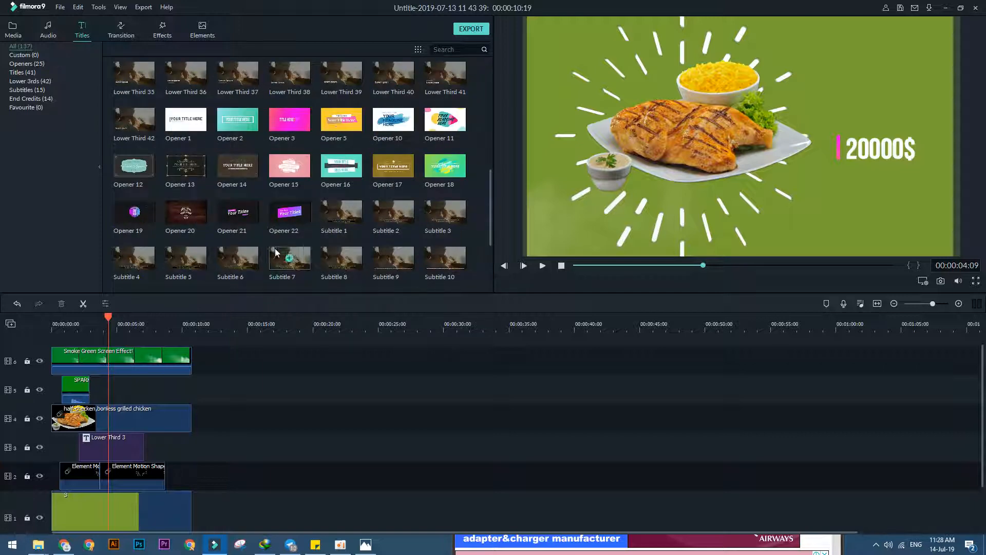
scroll(353, 182, up, 7)
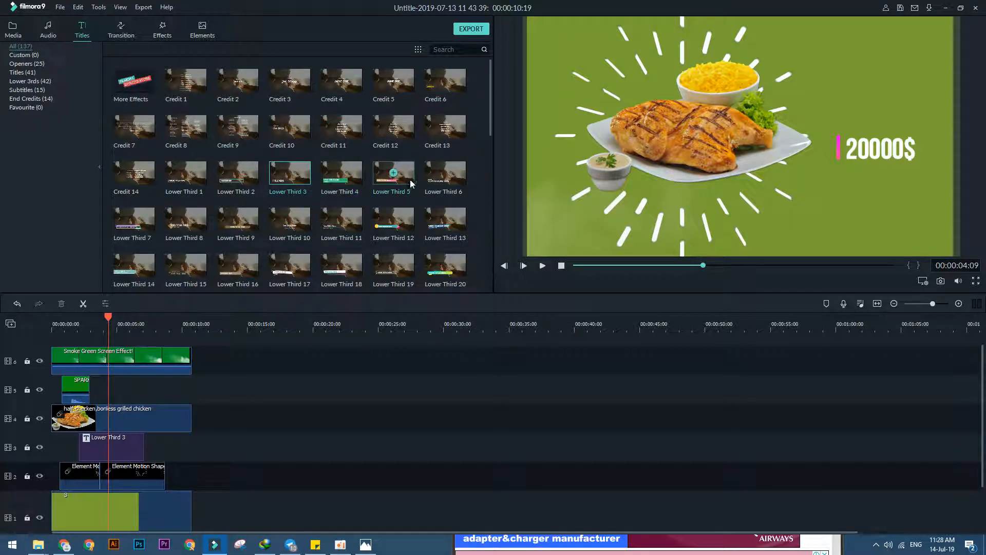
drag(449, 227, 42, 343)
mouse_move(101, 366)
mouse_down()
mouse_move(139, 369)
mouse_move(112, 366)
mouse_up()
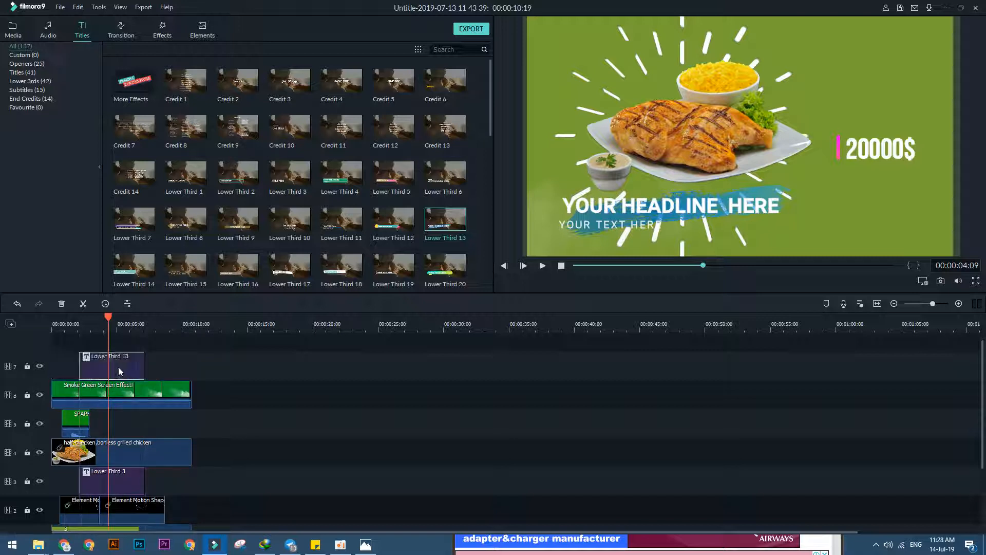
Replace the Lower Third 13 headline text with "DESIGN SOLUTION CAMBODIA".
double_click(112, 366)
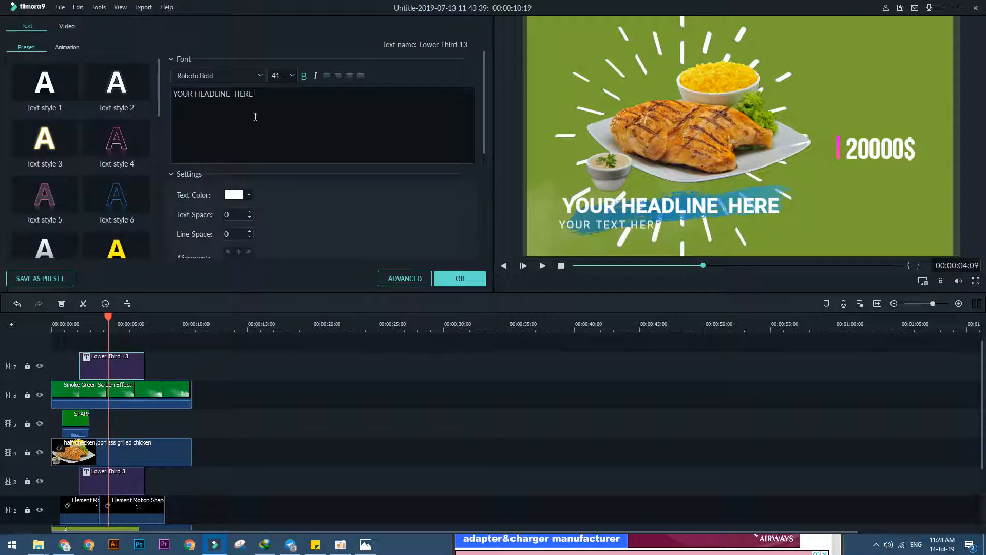
key(ctrl+a)
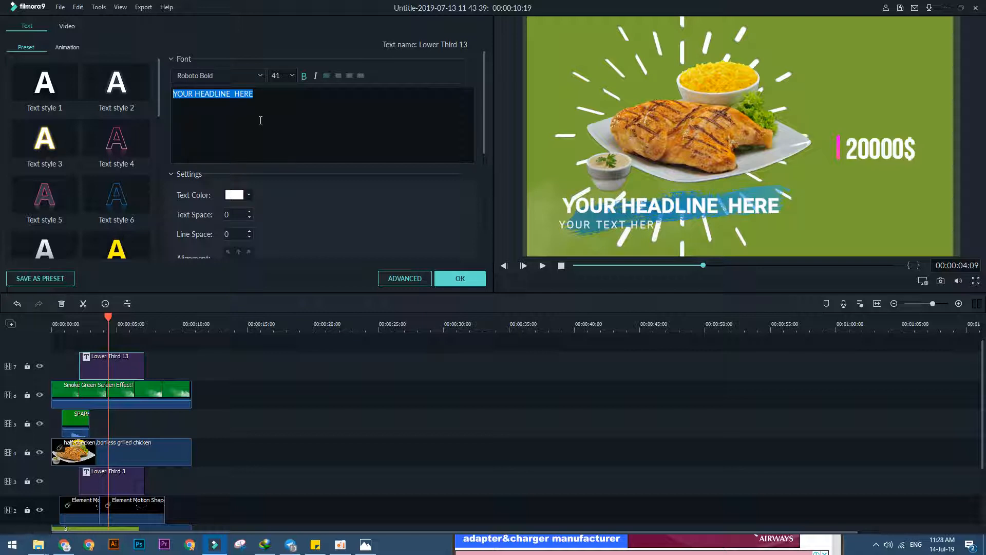
drag(256, 94, 138, 92)
text(d)
key(BackSpace)
text(DSC)
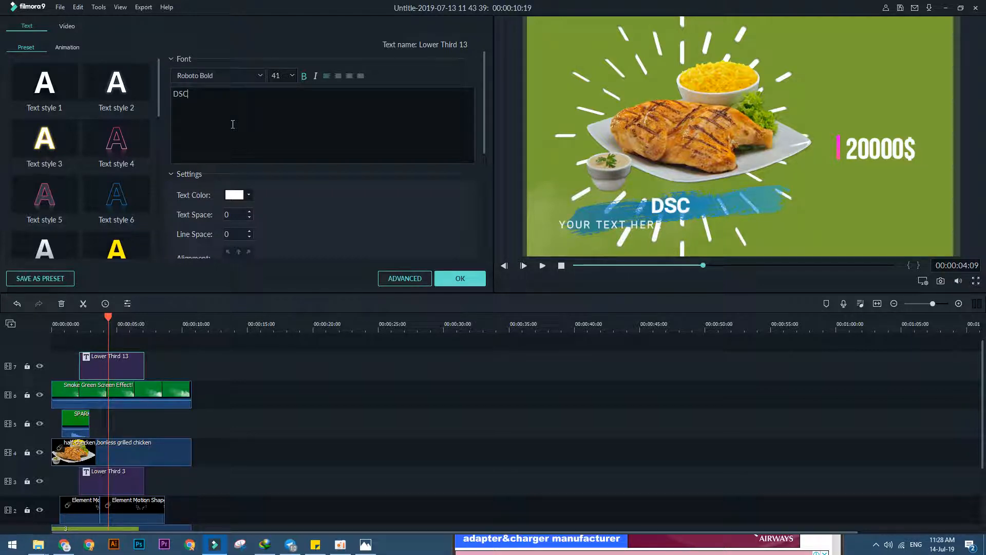
key(BackSpace)
key(BackSpace)
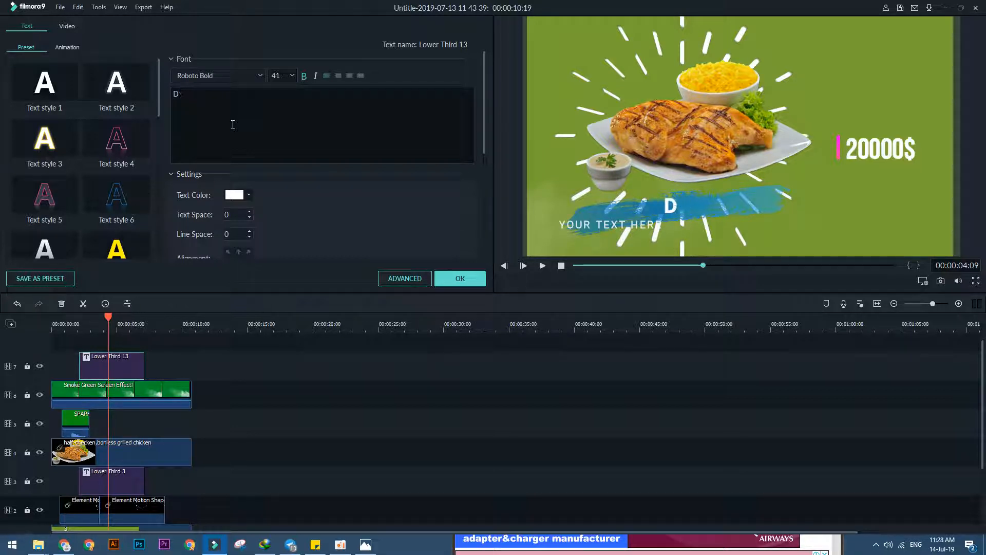
text(ESIGN)
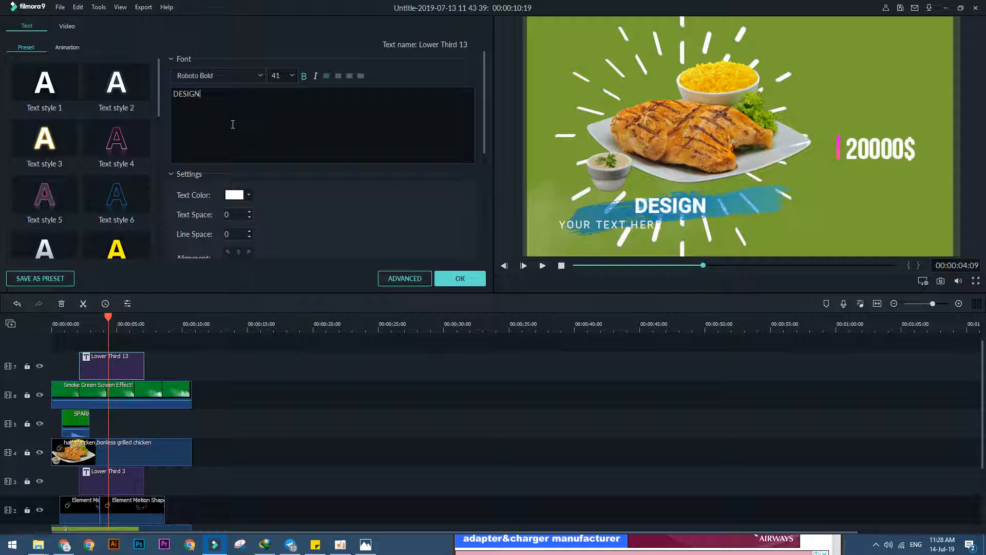
text( SOLUTI)
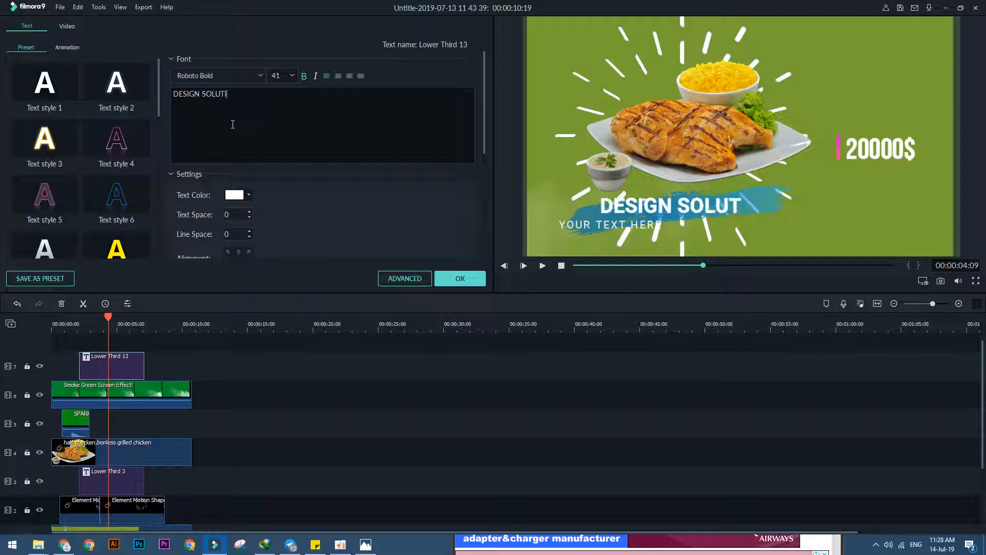
text(ON CAMBODIA)
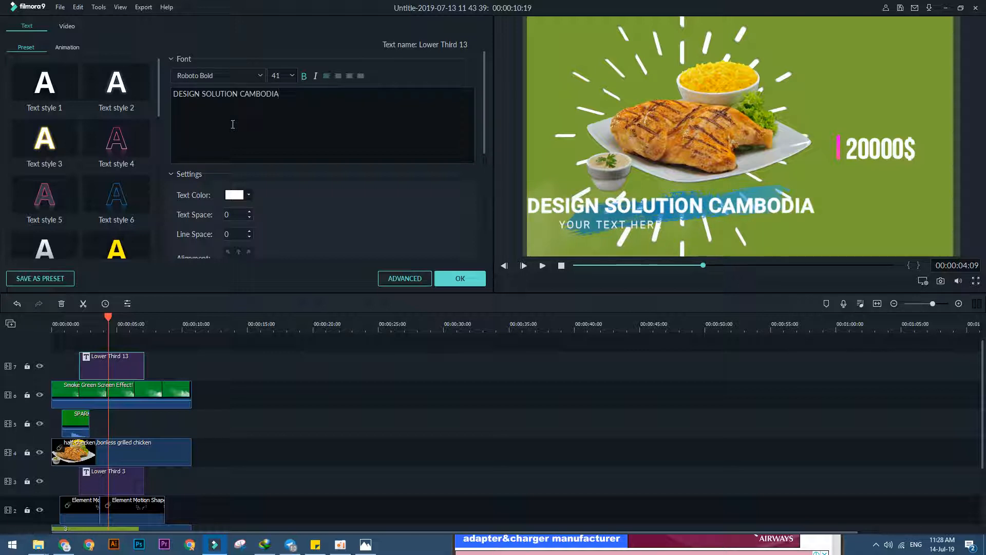
Set the headline's font size to 20 and shift its text to start at the beginning of the blue brush stroke.
drag(290, 101, 138, 98)
click(180, 93)
drag(280, 93, 258, 79)
click(291, 75)
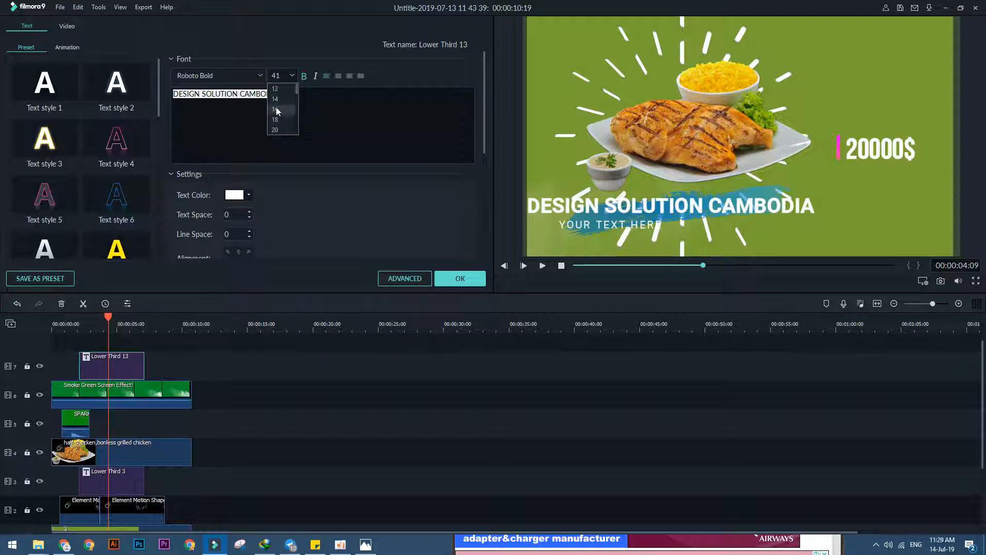
click(279, 119)
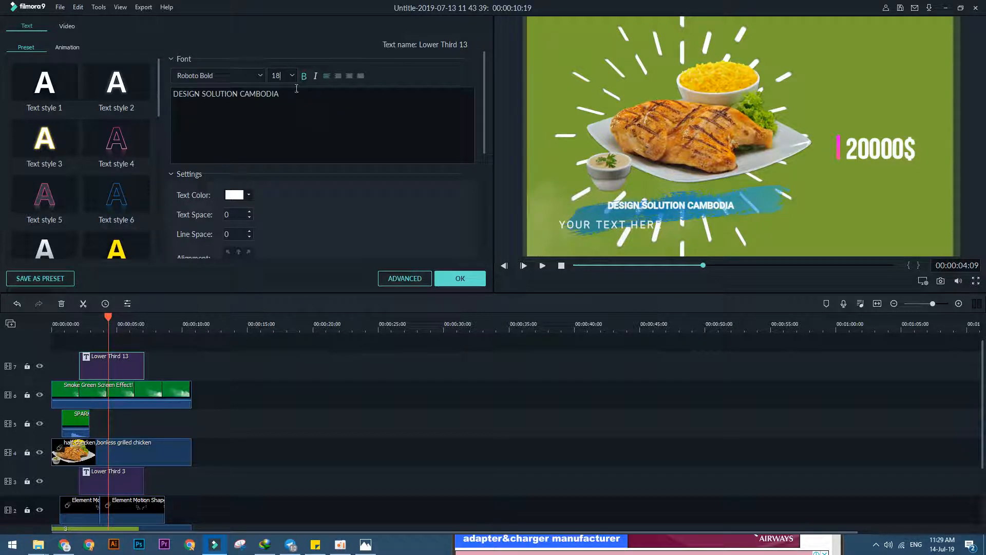
click(605, 212)
click(657, 205)
drag(679, 202, 783, 195)
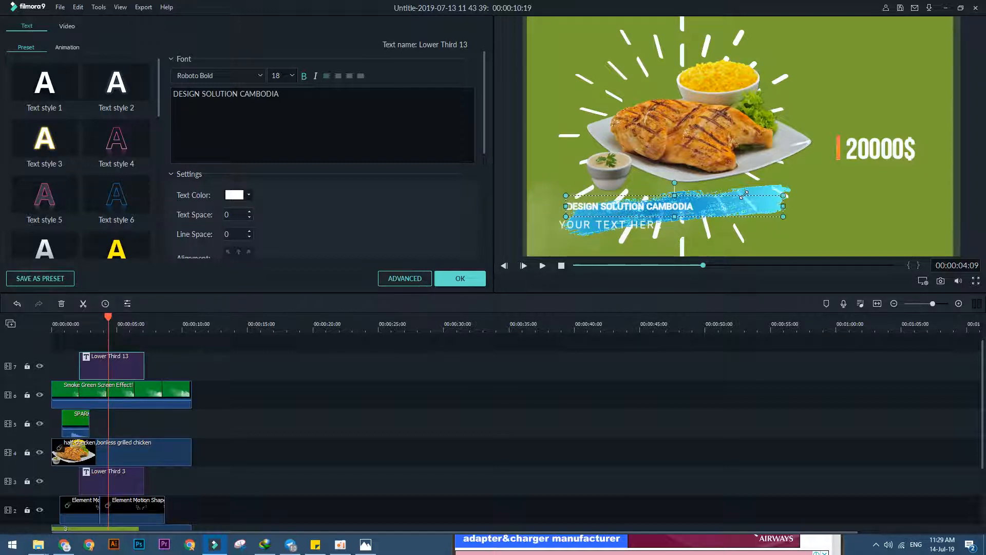
click(294, 75)
click(289, 130)
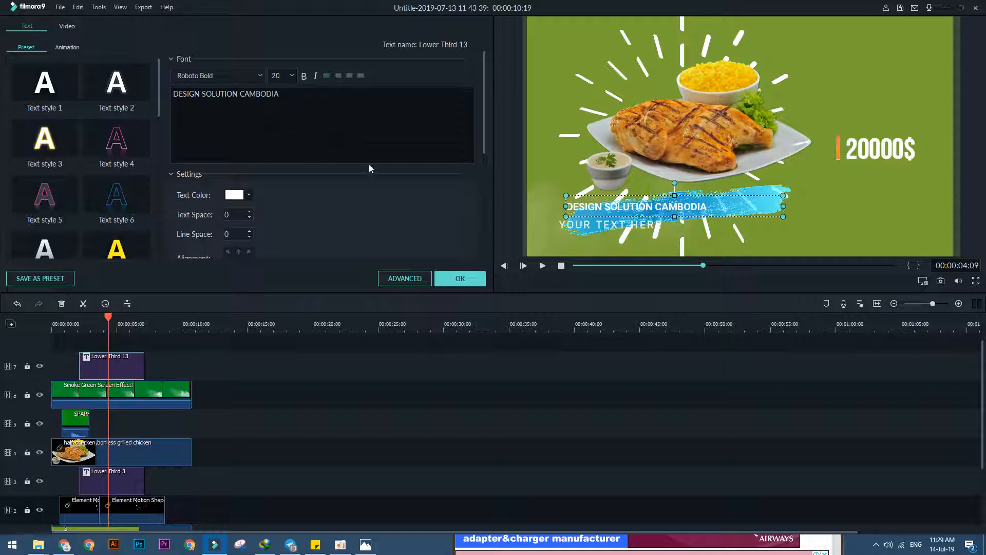
Replace the title's secondary text with "FROM CAMBOIDA" and align it directly beneath the start of the headline.
click(585, 225)
drag(587, 225, 606, 218)
drag(245, 95, 148, 101)
key(BackSpace)
text(FROM CAMBOIDA)
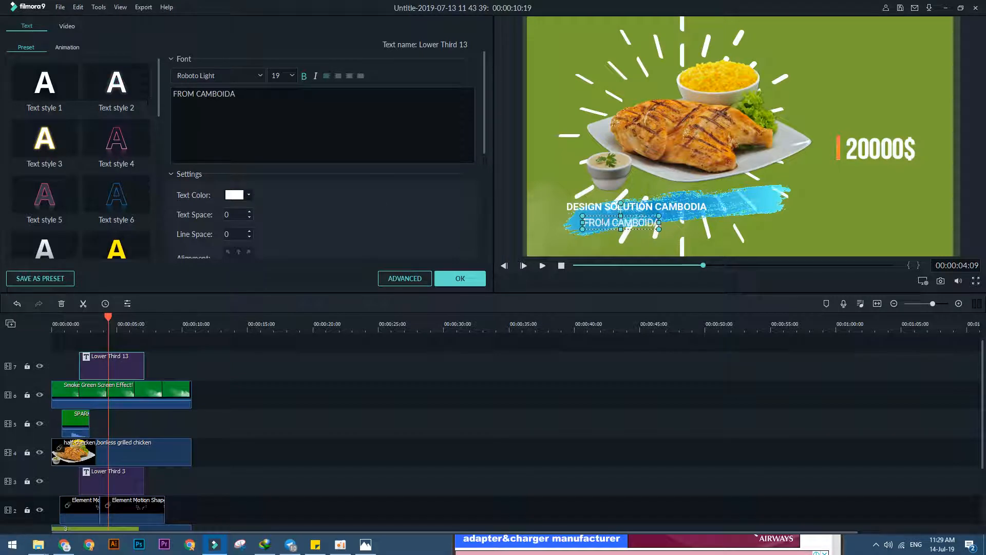
drag(602, 216, 585, 216)
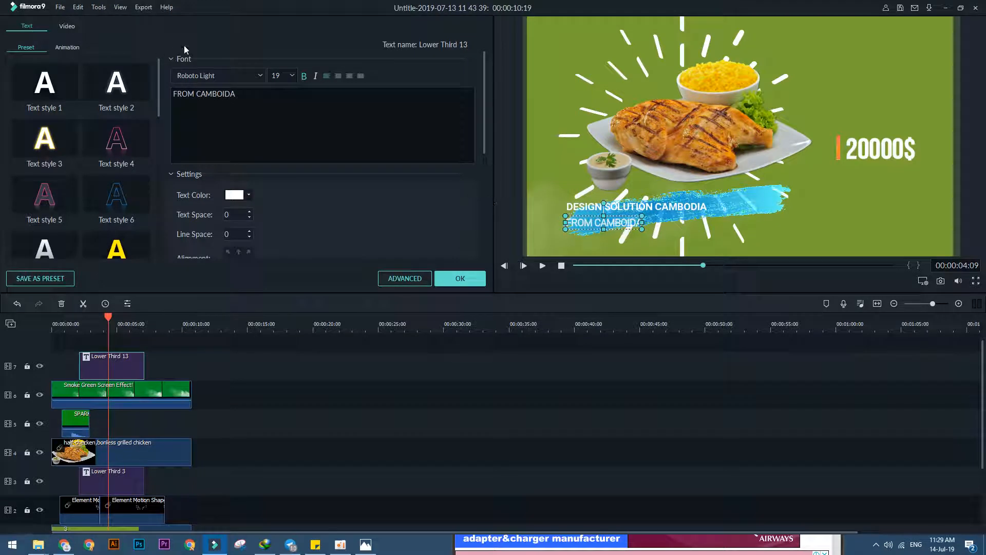
Position the whole Lower Third 13 title at X 300.0, Y 32.0 and play the project from the start.
click(66, 27)
mouse_move(222, 116)
mouse_down()
mouse_move(433, 115)
mouse_move(344, 115)
mouse_up()
drag(257, 115, 271, 115)
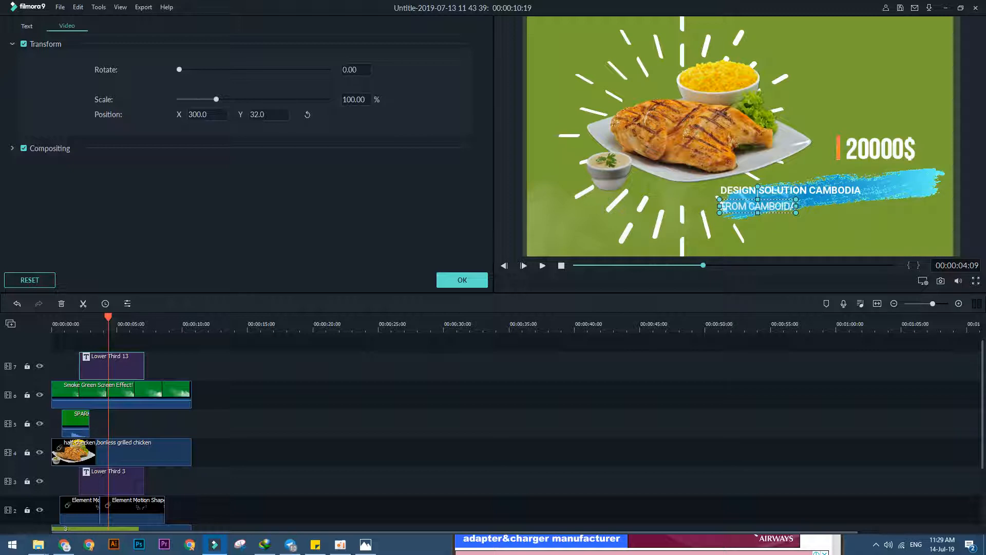
click(453, 281)
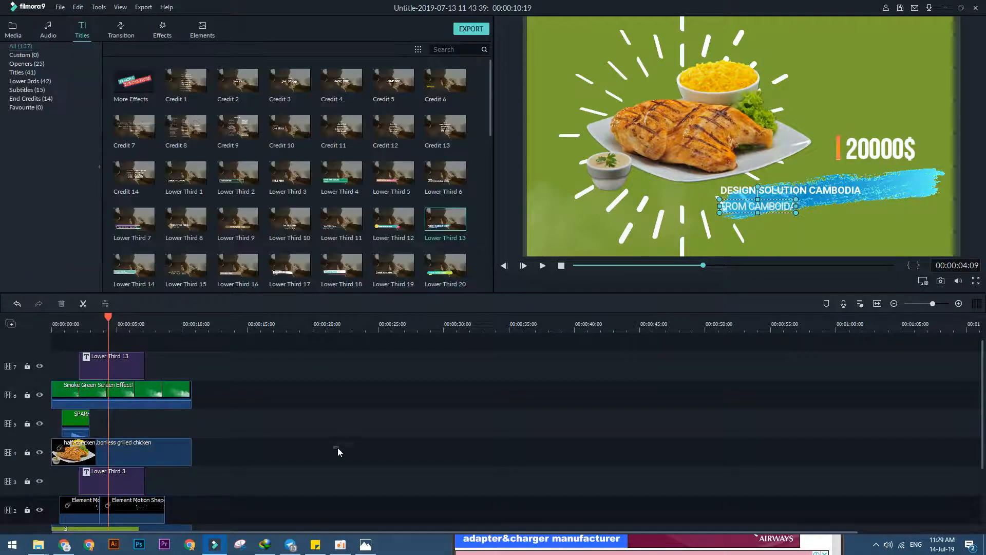
drag(107, 317, 2, 338)
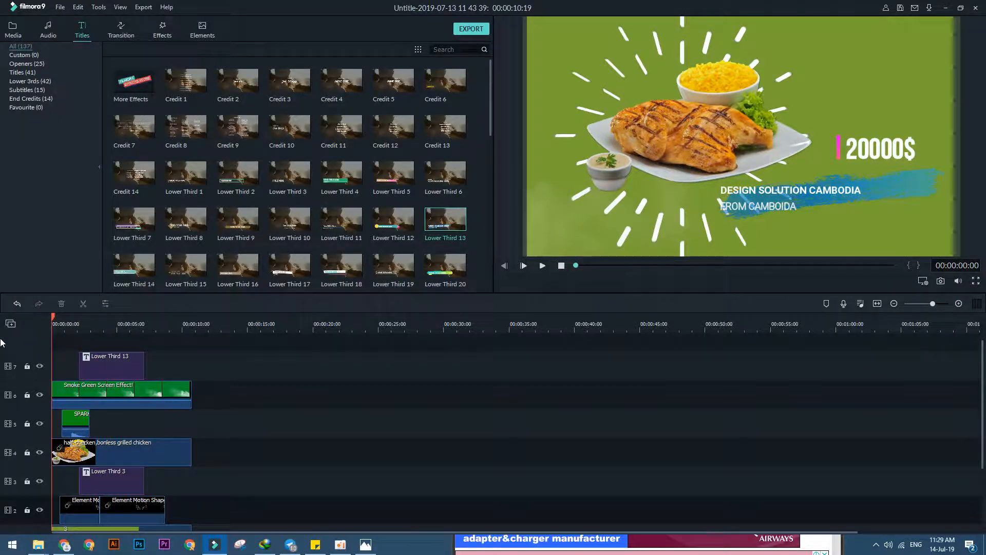
click(542, 266)
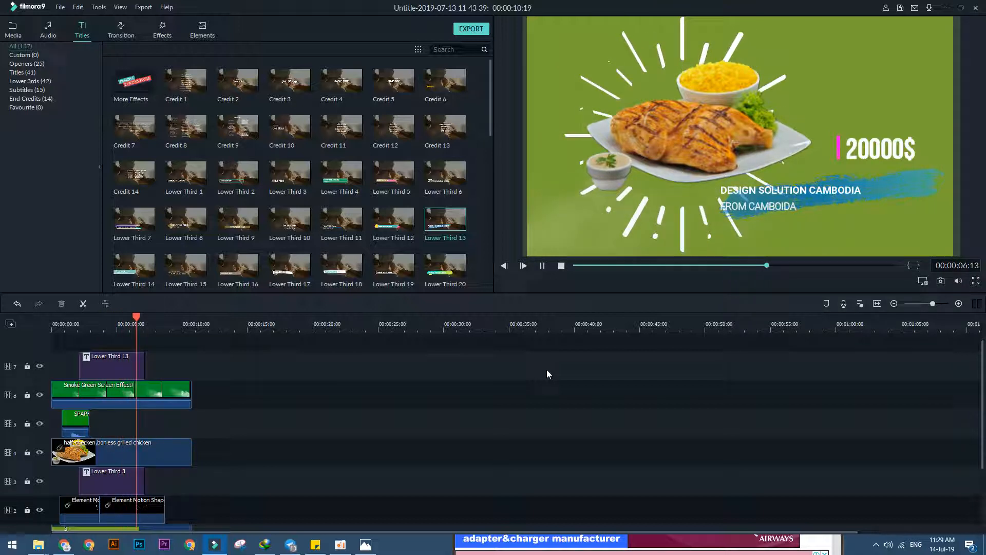
Export the project as an MP4 named "HOW TO EXPORT FILE VIDEOS IN WONDERSHARE" into the EX folder.
click(472, 28)
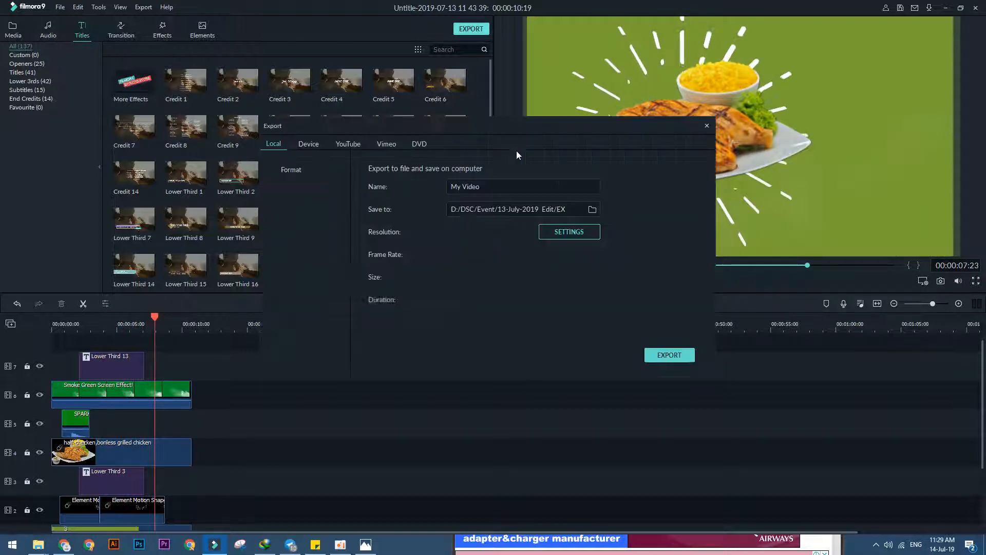
text(H)
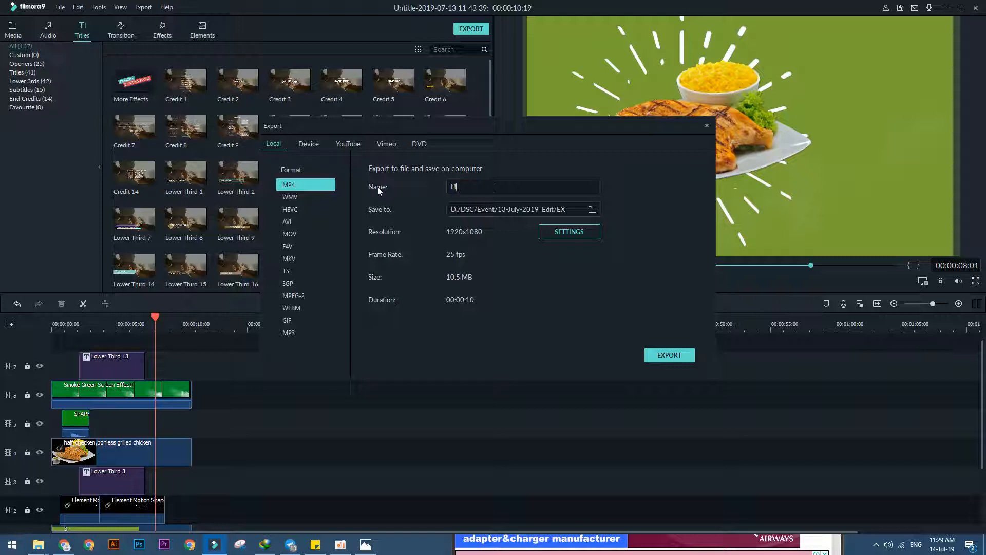
text(OW TO EXPORT FILE EVIDEOS IN WONDERSHARE)
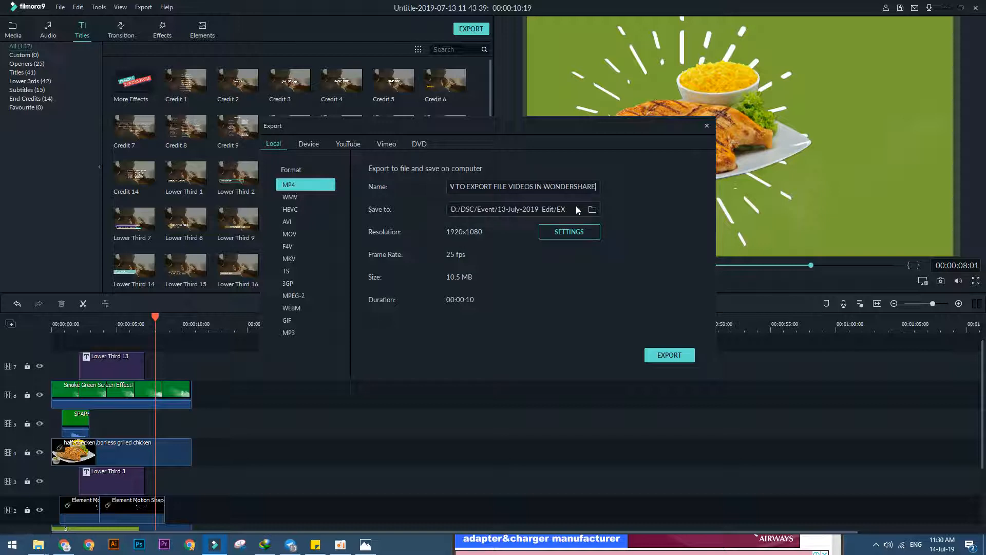
click(591, 210)
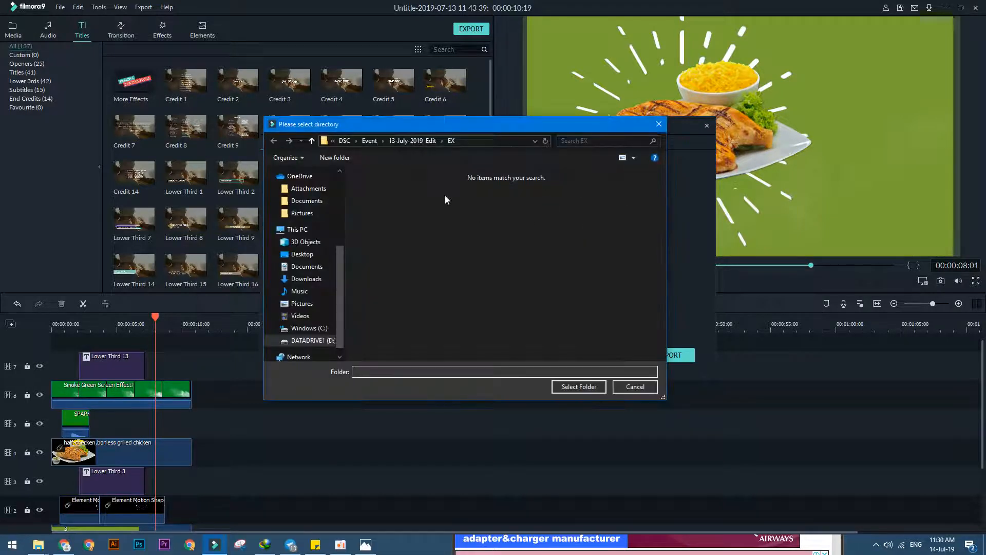
click(583, 386)
click(660, 355)
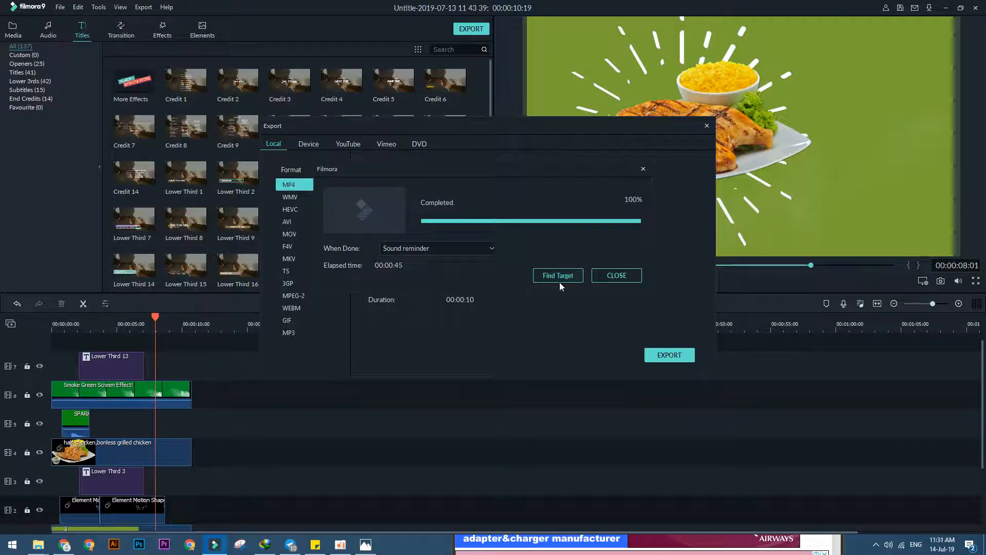
Locate the exported file "HOW TO EXPORT FILE VIDEOS IN WONDERSHARE.mp4" in its folder and play it.
click(568, 277)
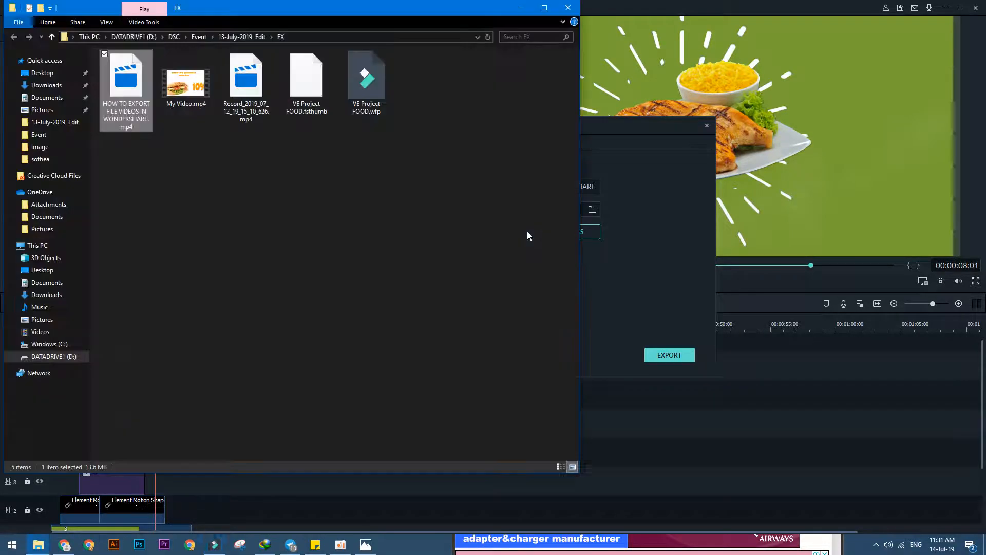
double_click(124, 90)
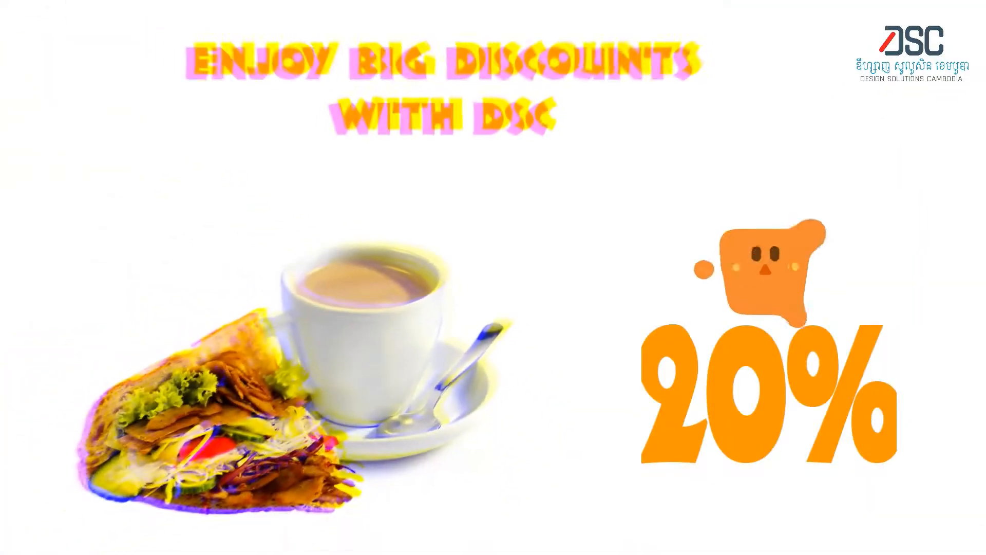
mouse_move(604, 264)
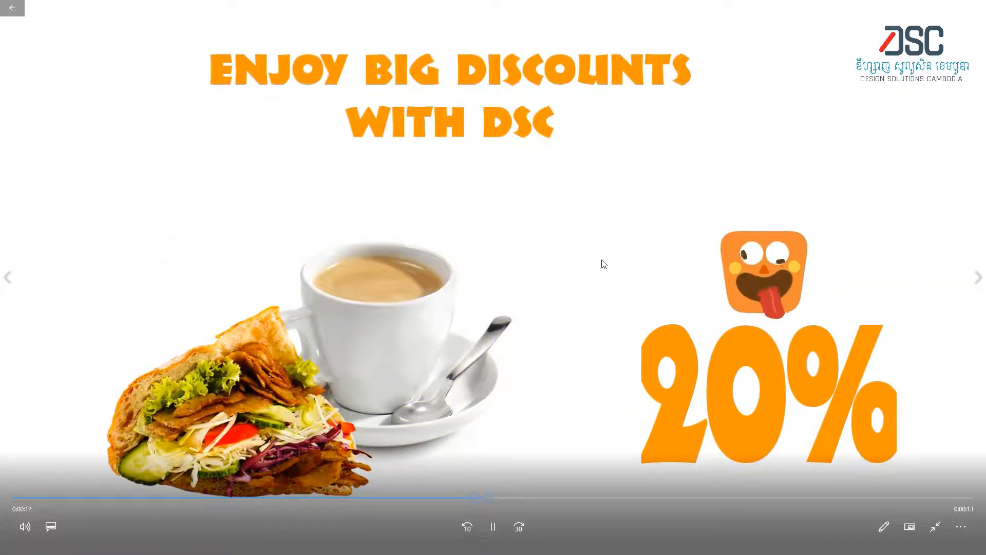